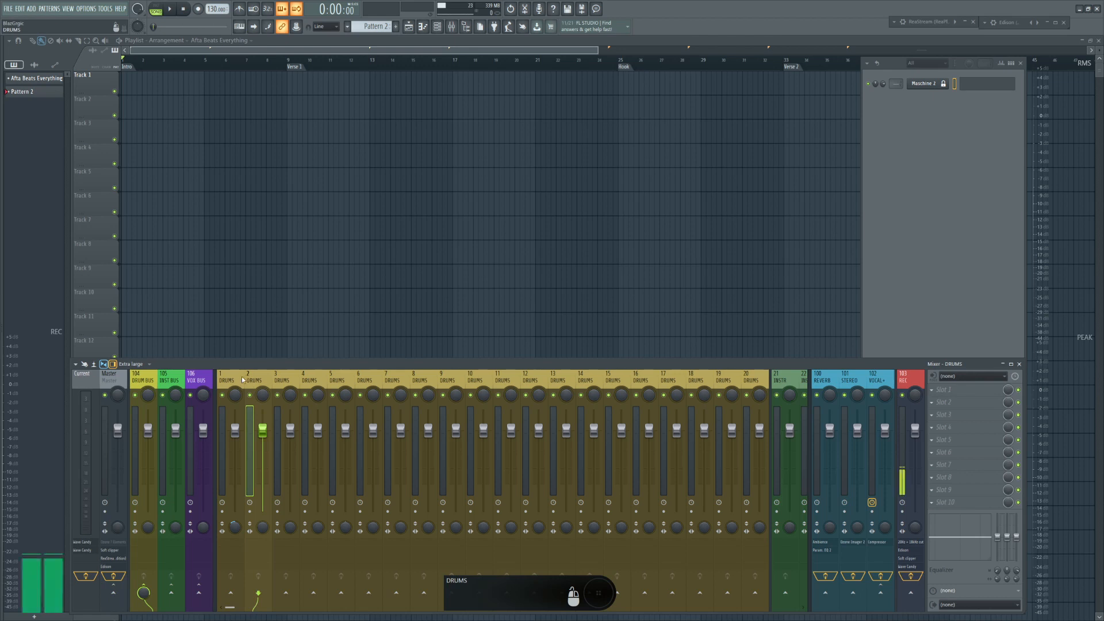
# Toggle the first DRUMS track's send to the Master on and off, and check the routing of DRUM BUS and INST BUS
pyautogui.click(113, 593)
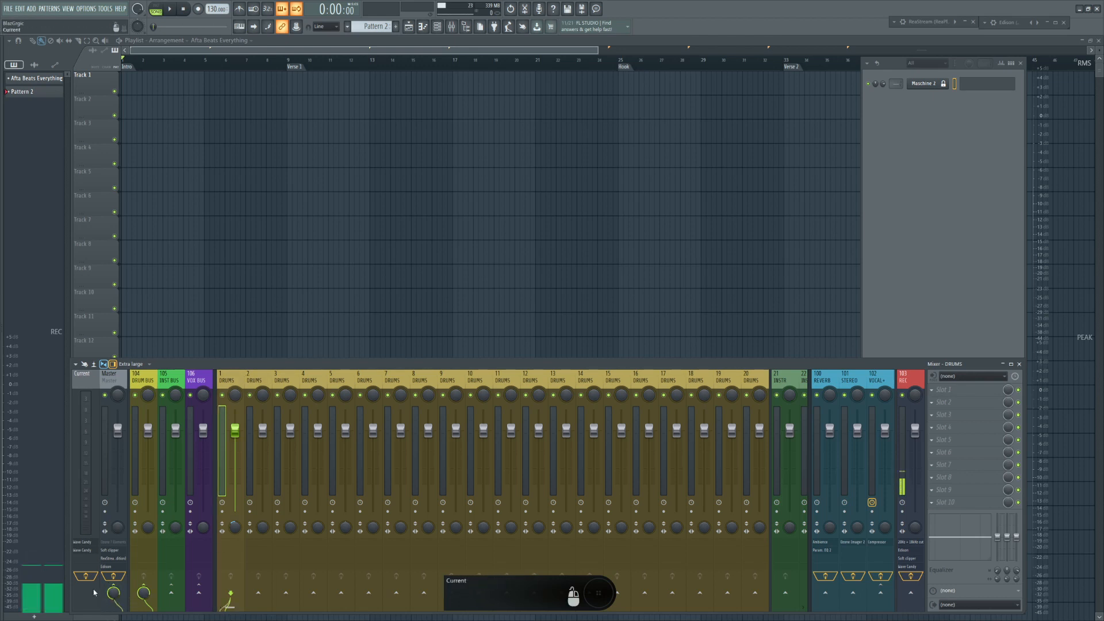
pyautogui.click(114, 590)
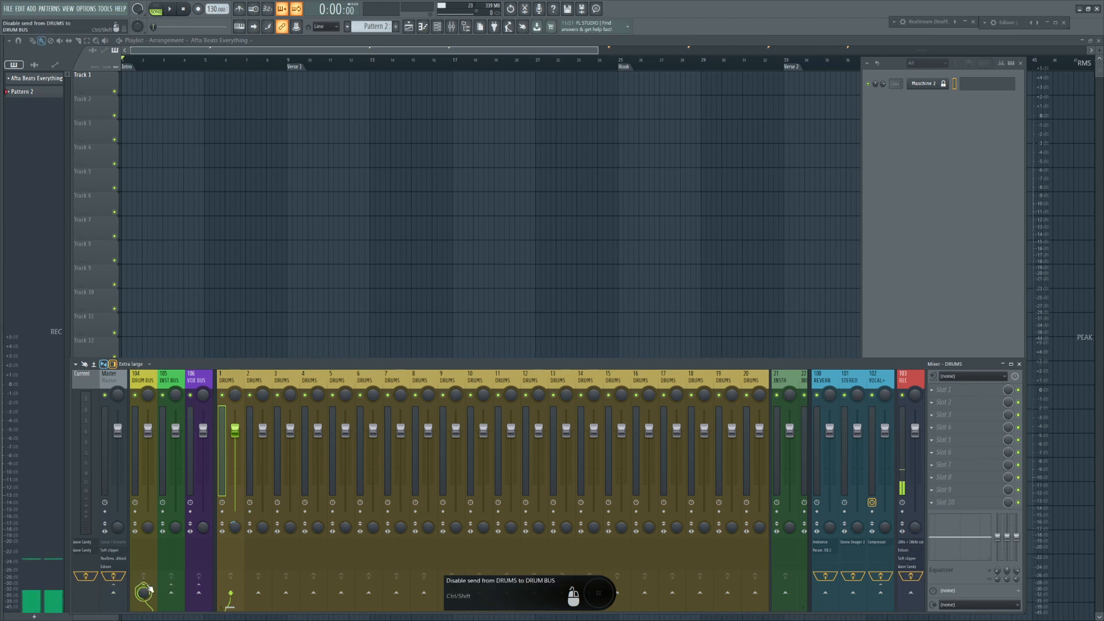
pyautogui.click(139, 383)
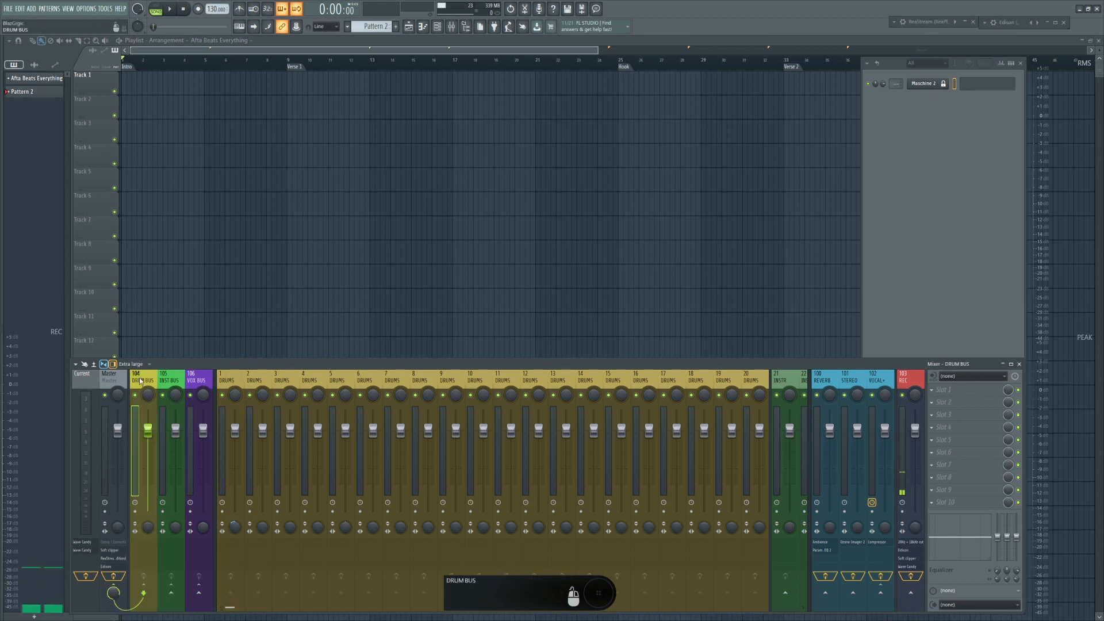
pyautogui.click(169, 380)
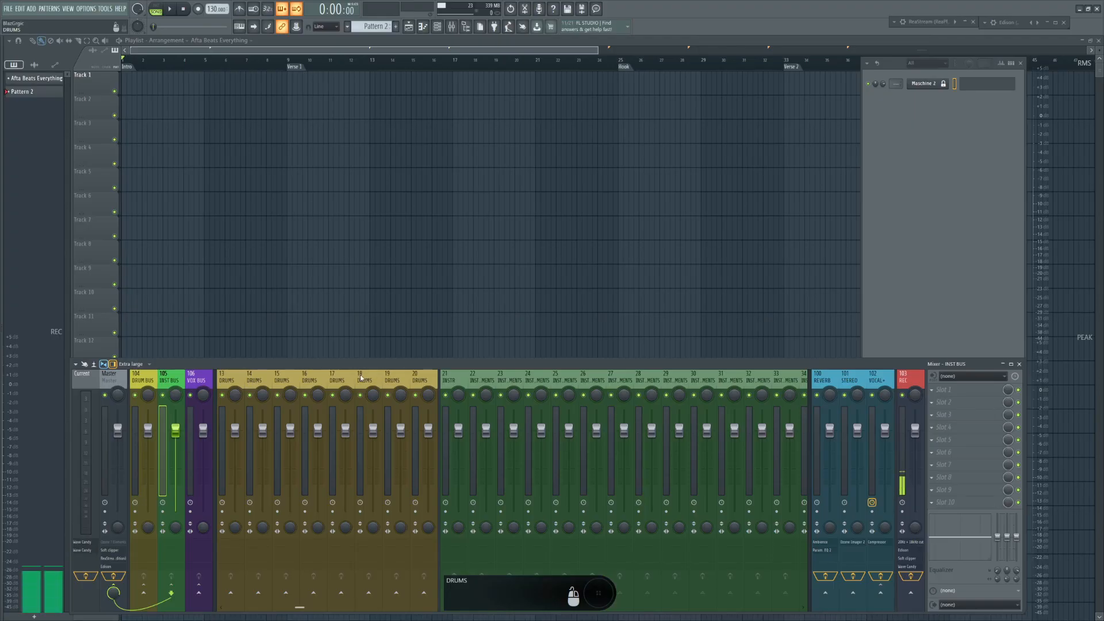
# Examine how the DRUMS, INSTRUMENTS and VOX tracks across the mixer are grouped and routed to their buses
pyautogui.click(355, 377)
pyautogui.scroll(4, 388, 375)
pyautogui.click(280, 384)
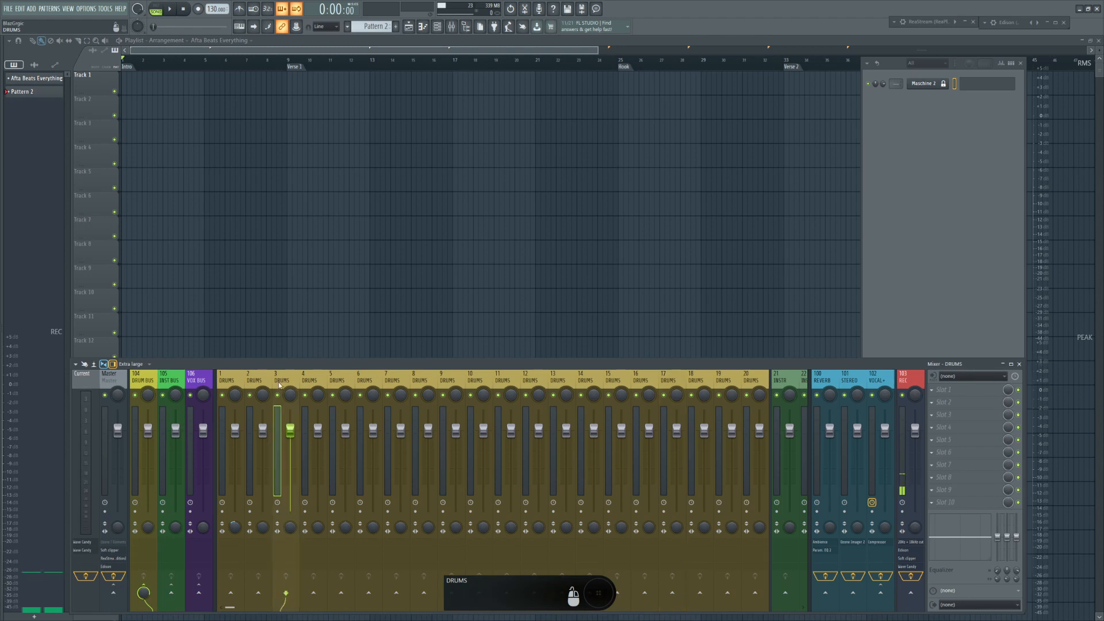
pyautogui.scroll(-8, 498, 374)
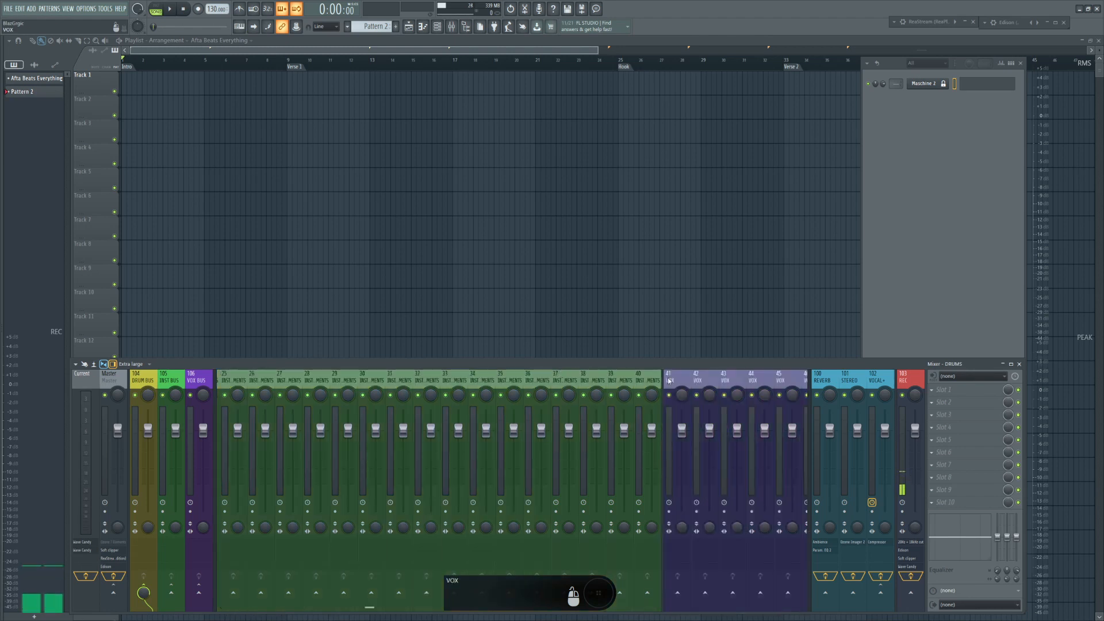
pyautogui.click(203, 385)
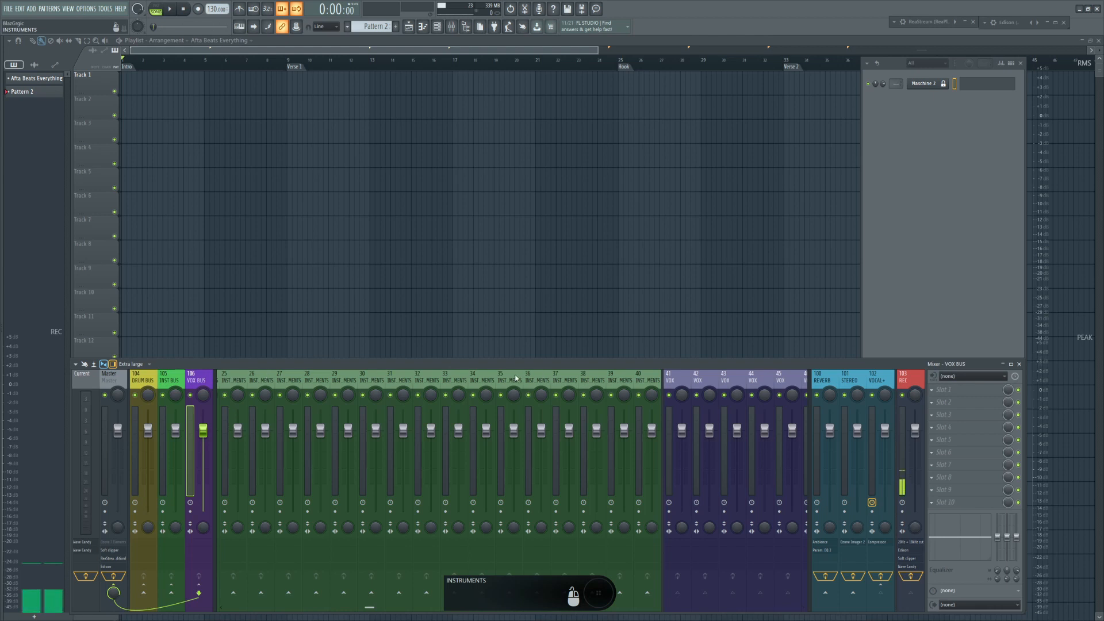
pyautogui.scroll(-2, 516, 378)
pyautogui.scroll(10, 523, 374)
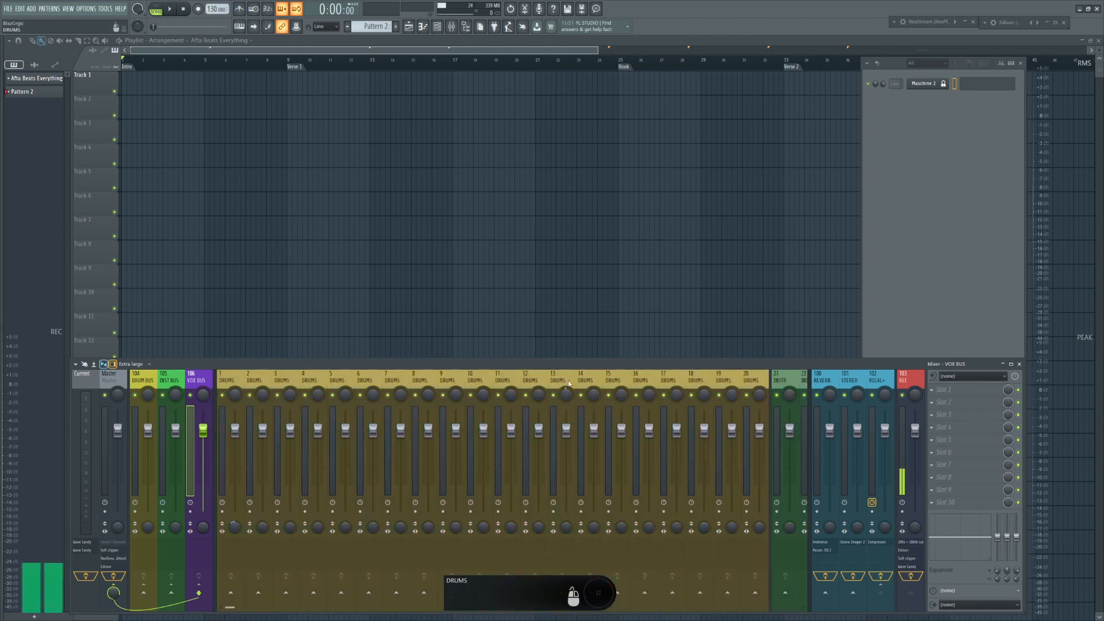
pyautogui.rightClick(620, 394)
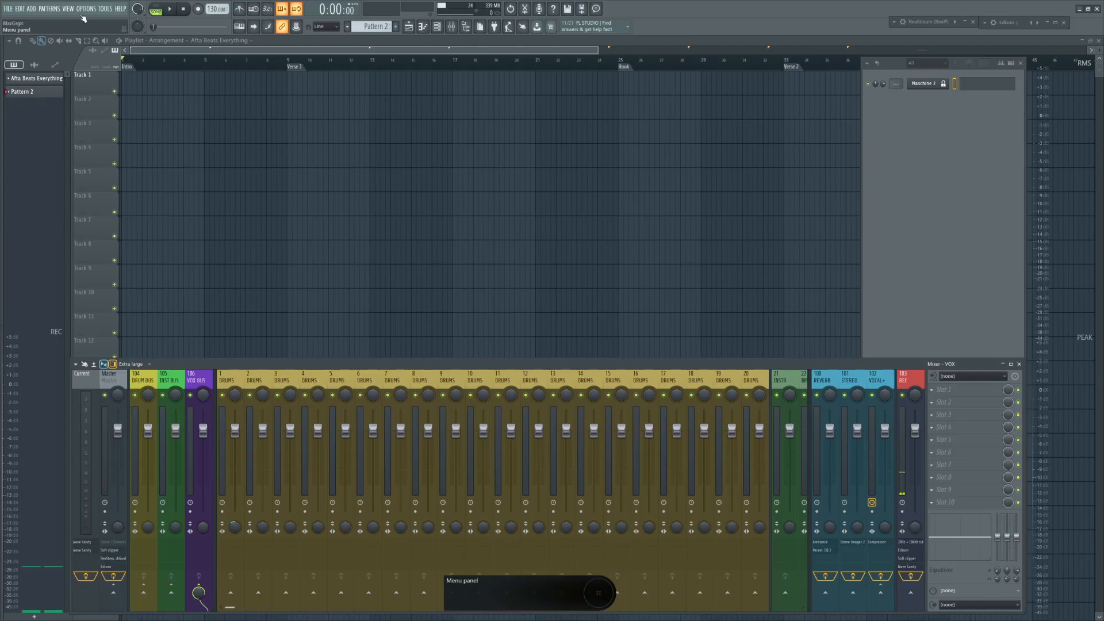
# Review the default template choices in the general settings, keeping Afta Beats Everything, and close the settings
pyautogui.click(85, 8)
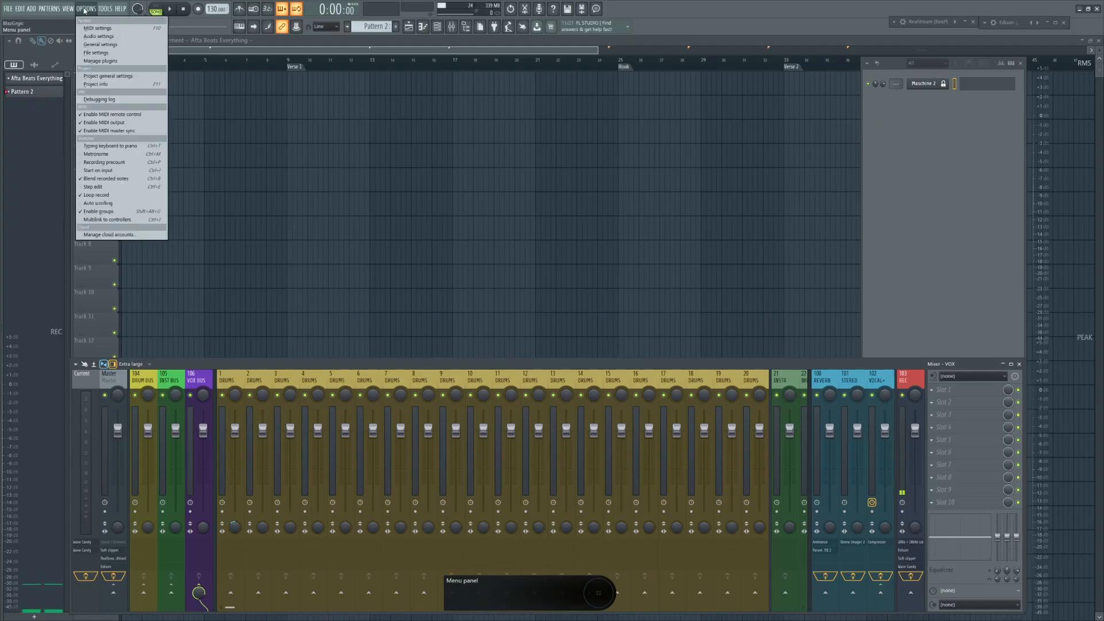
pyautogui.click(100, 45)
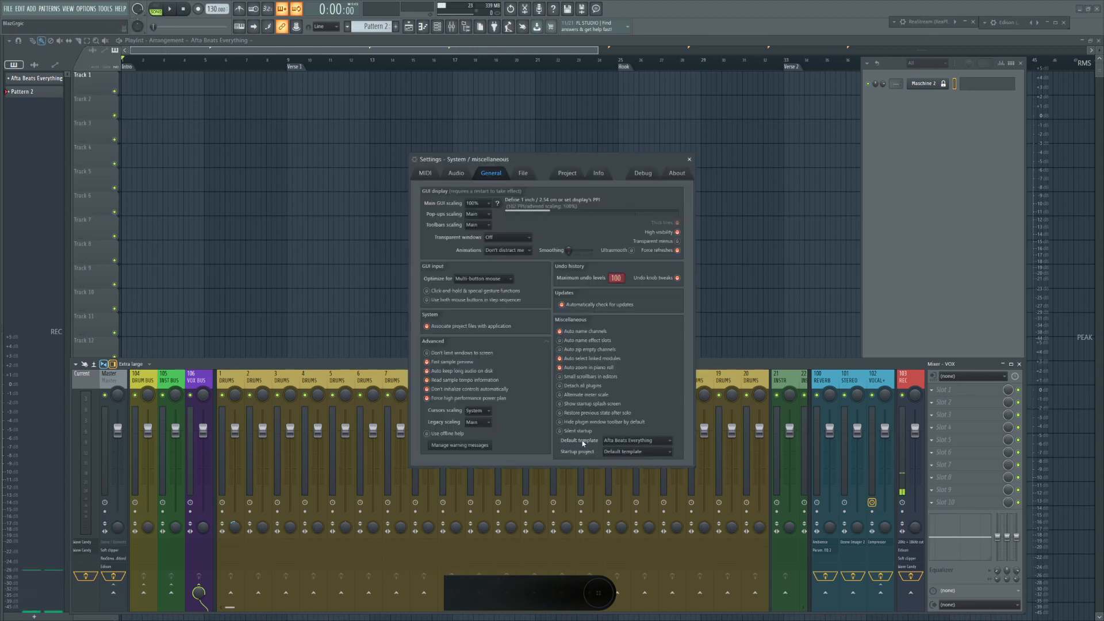
pyautogui.click(629, 441)
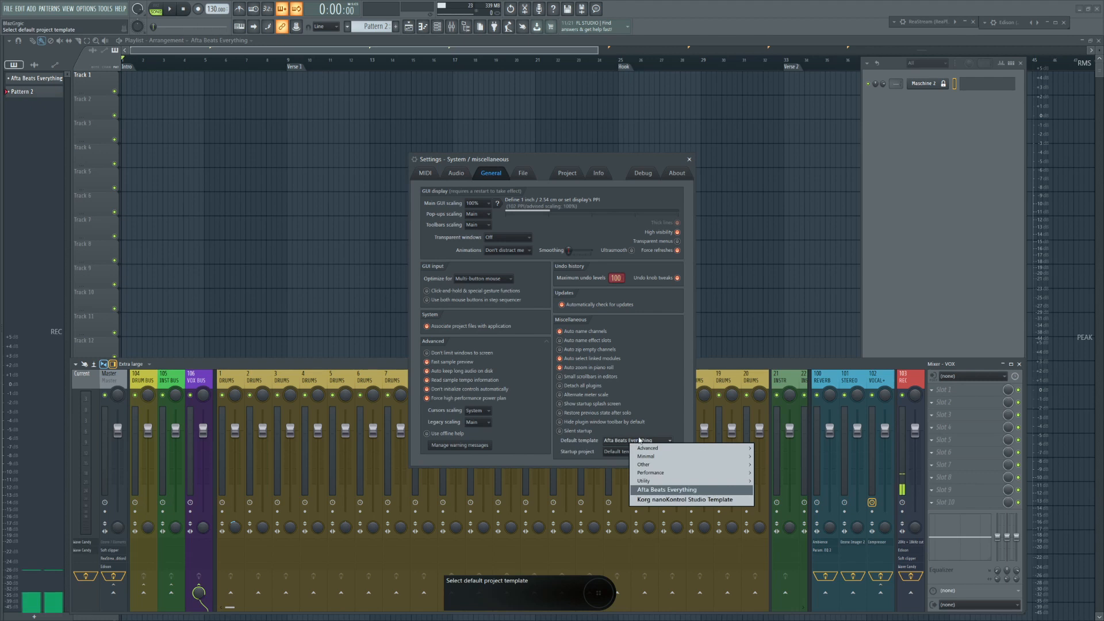
pyautogui.click(689, 409)
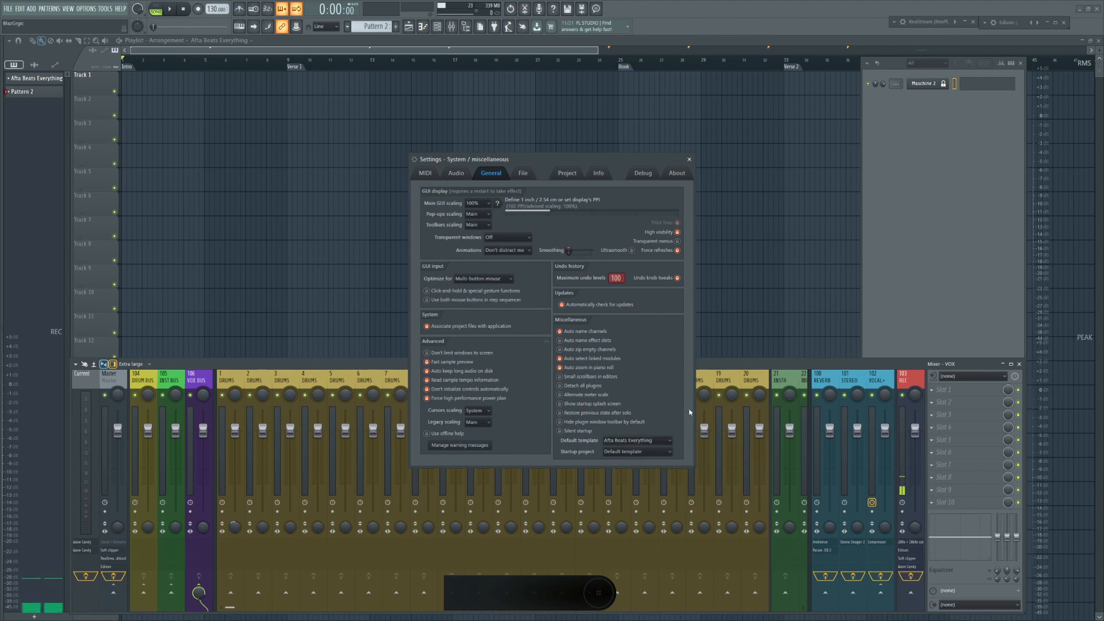
pyautogui.click(644, 444)
pyautogui.click(643, 445)
pyautogui.hotkey('alt', 'F8')
pyautogui.hotkey('alt', 'F8')
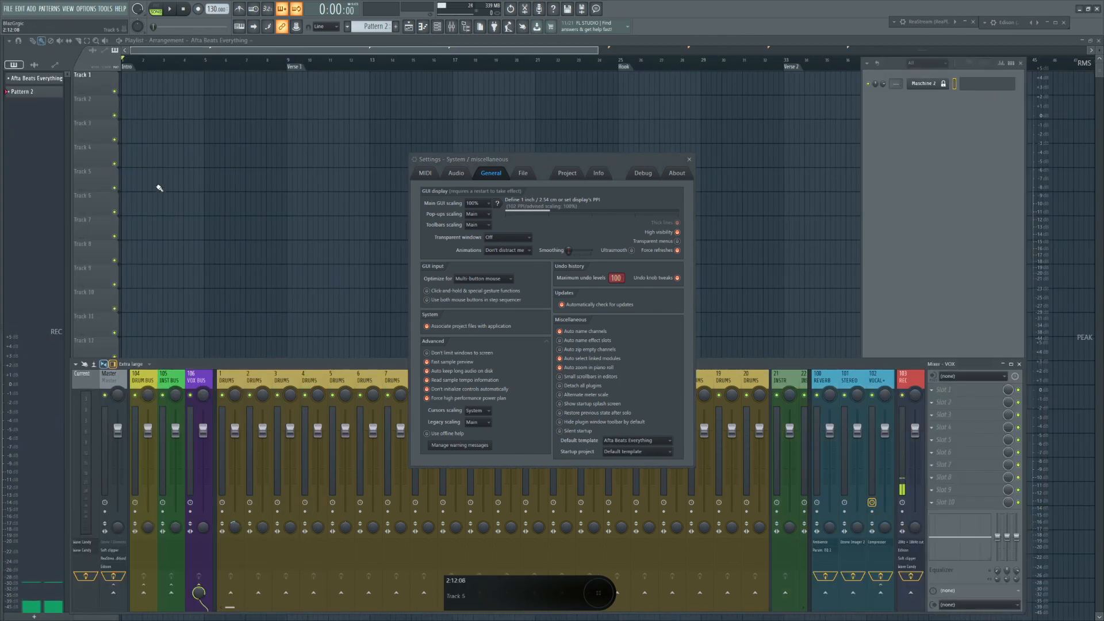
pyautogui.click(690, 161)
# View the favorite Templates folder as a location for saving the project under a new name, and cancel without saving
pyautogui.click(8, 8)
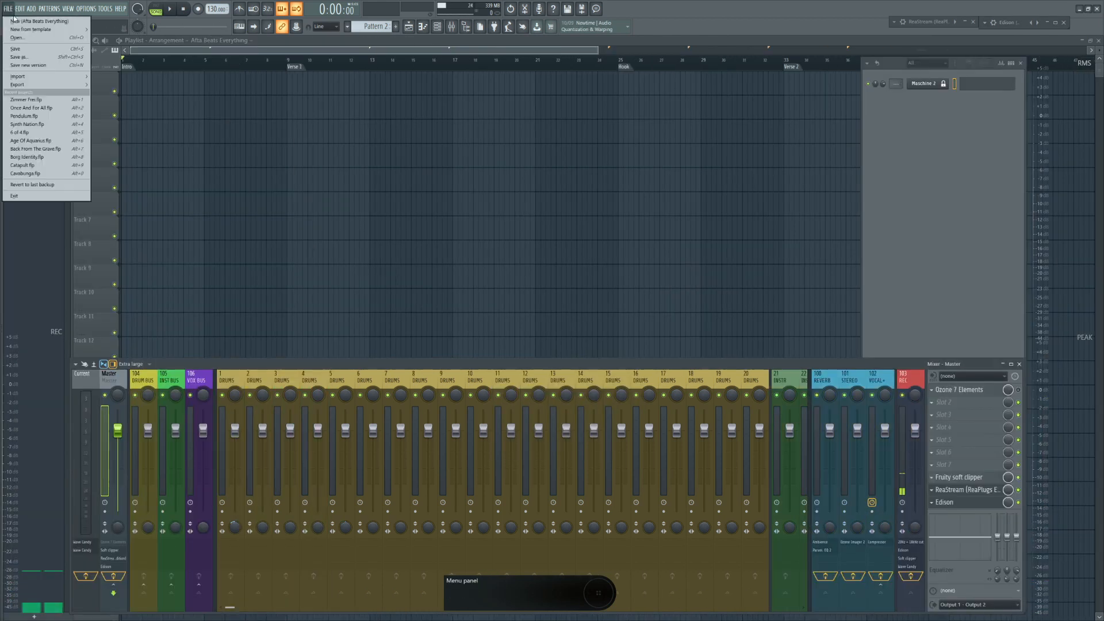
pyautogui.click(19, 60)
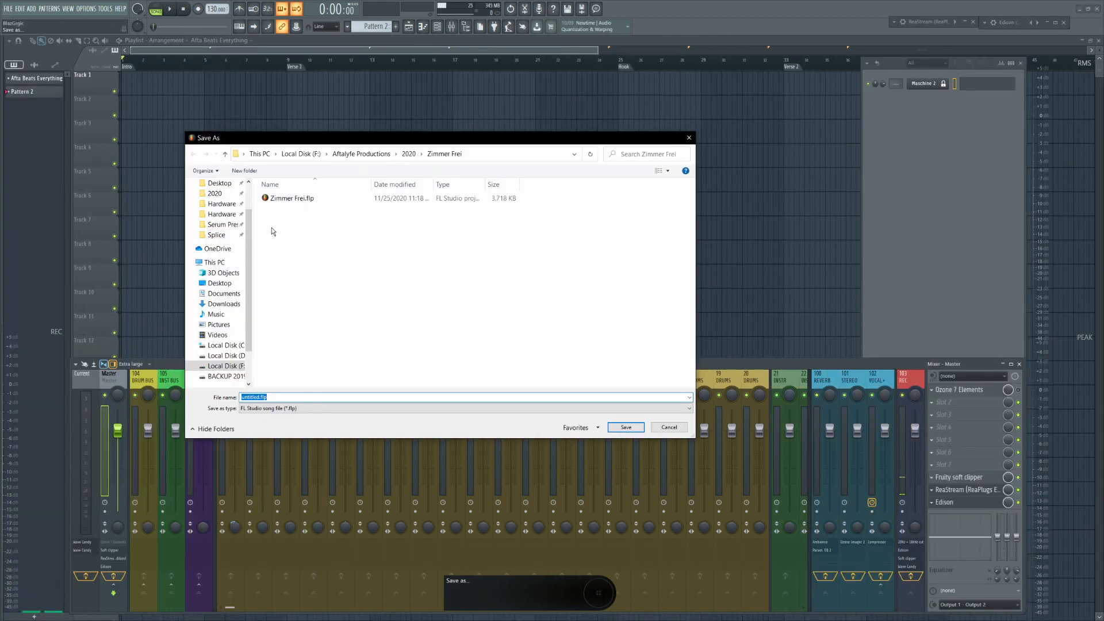
pyautogui.click(578, 429)
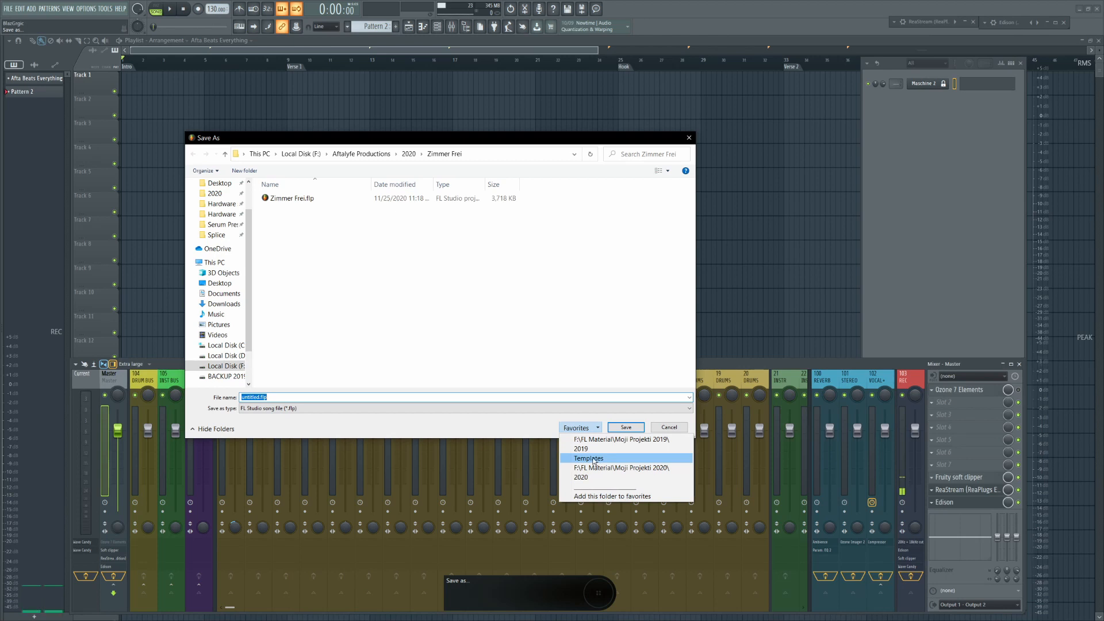
pyautogui.click(594, 459)
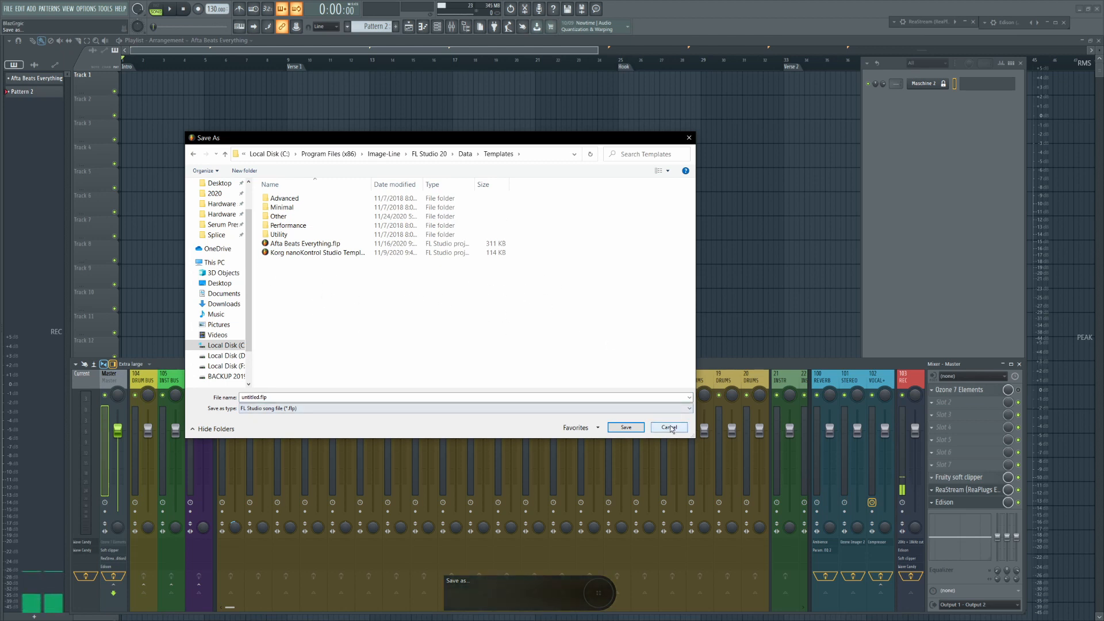
pyautogui.press('Escape')
# Reopen the general settings to check that the project templates are offered as default template, and close the settings
pyautogui.click(88, 9)
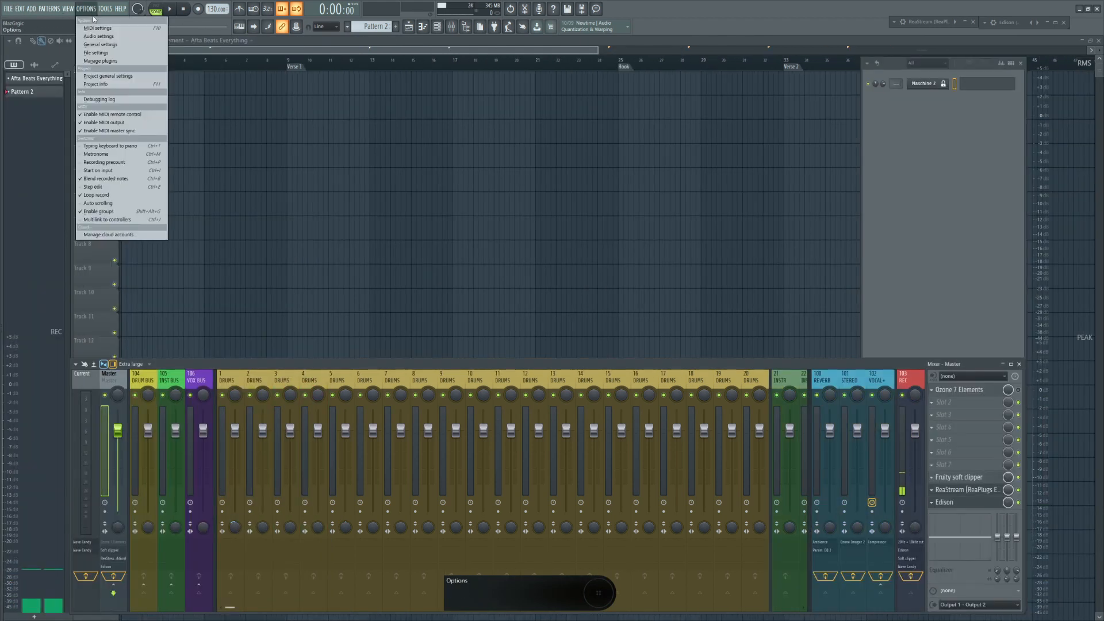
pyautogui.click(96, 44)
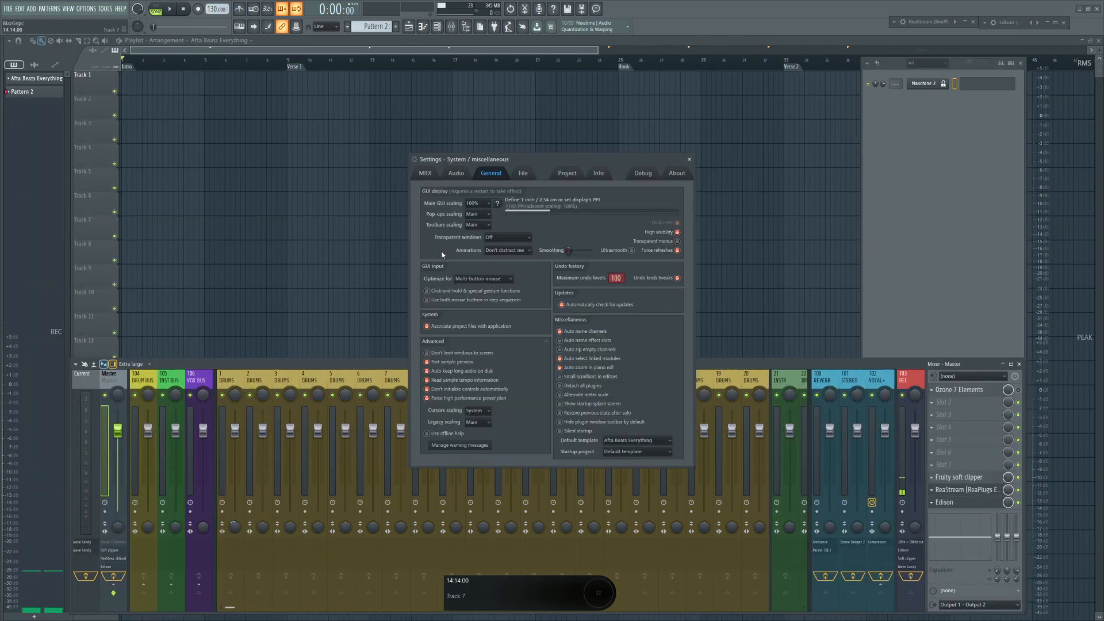
pyautogui.click(624, 440)
pyautogui.click(616, 442)
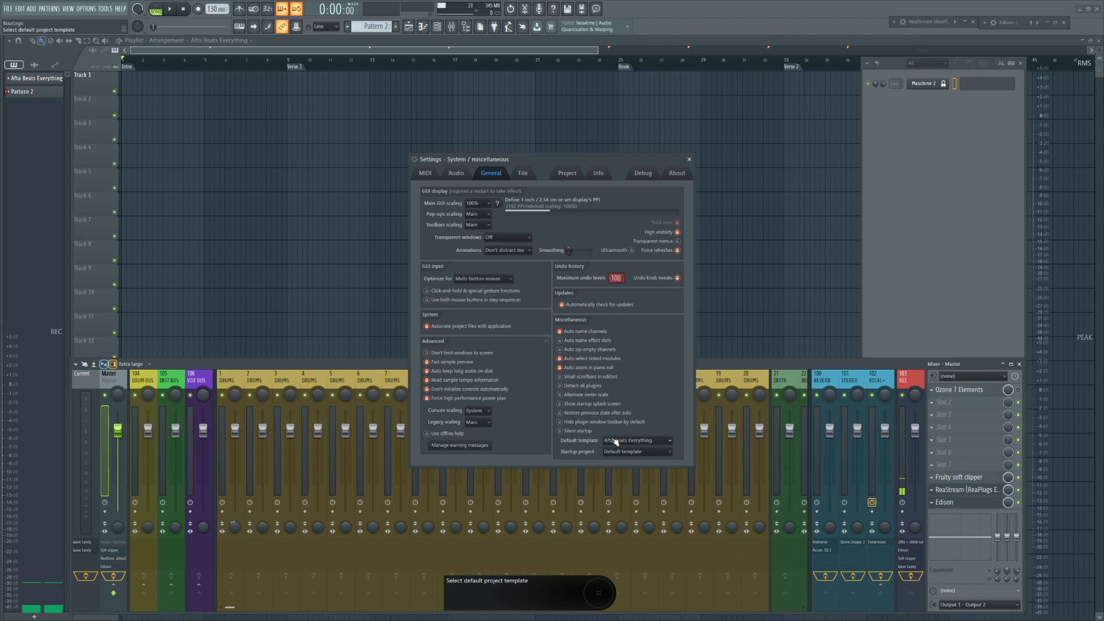
pyautogui.click(620, 443)
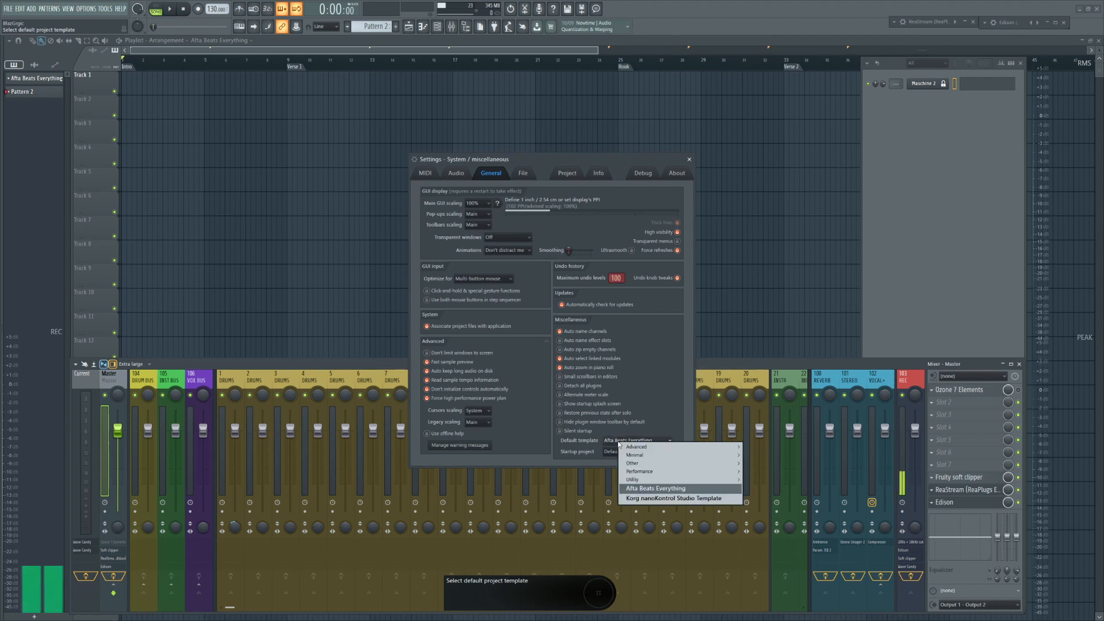
pyautogui.click(604, 441)
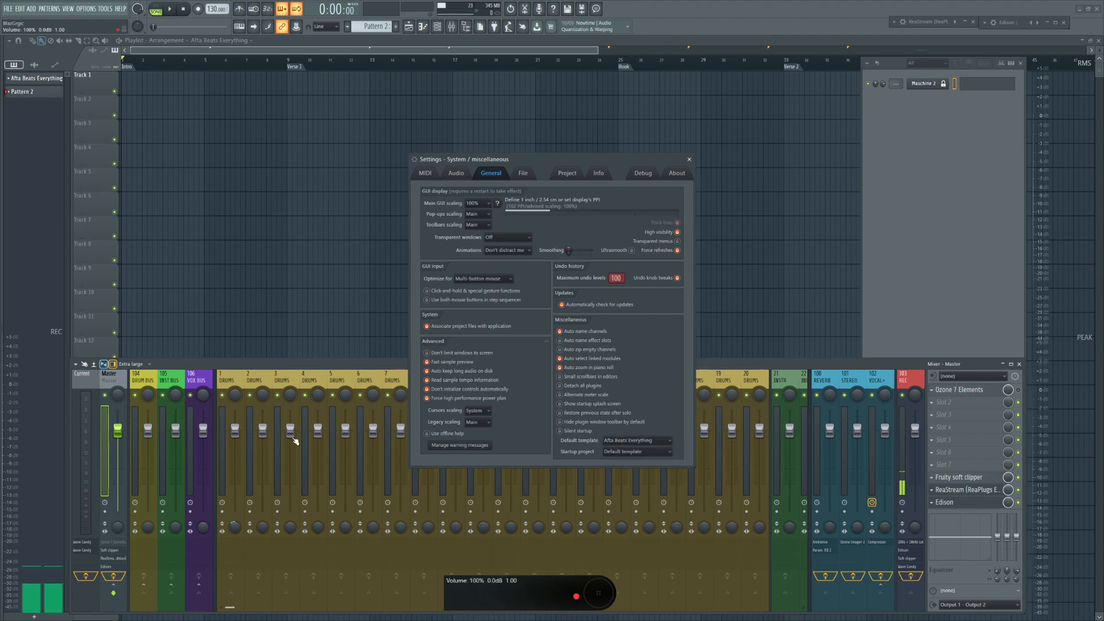
pyautogui.click(691, 160)
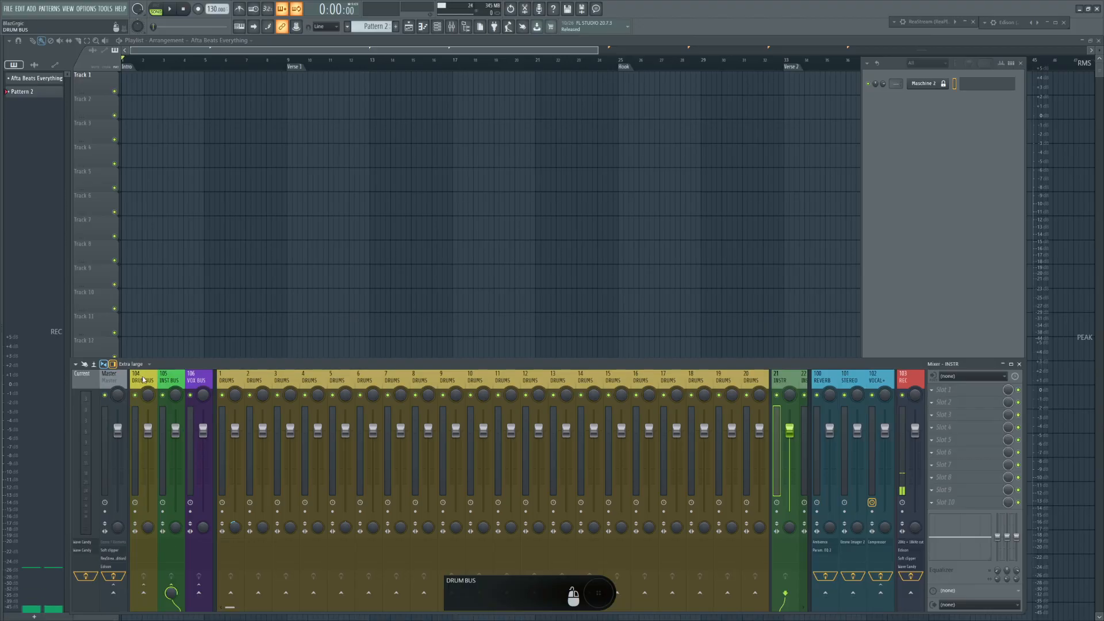
# Load Fruity Love Philter into effect slot 2 of the Master track
pyautogui.click(145, 383)
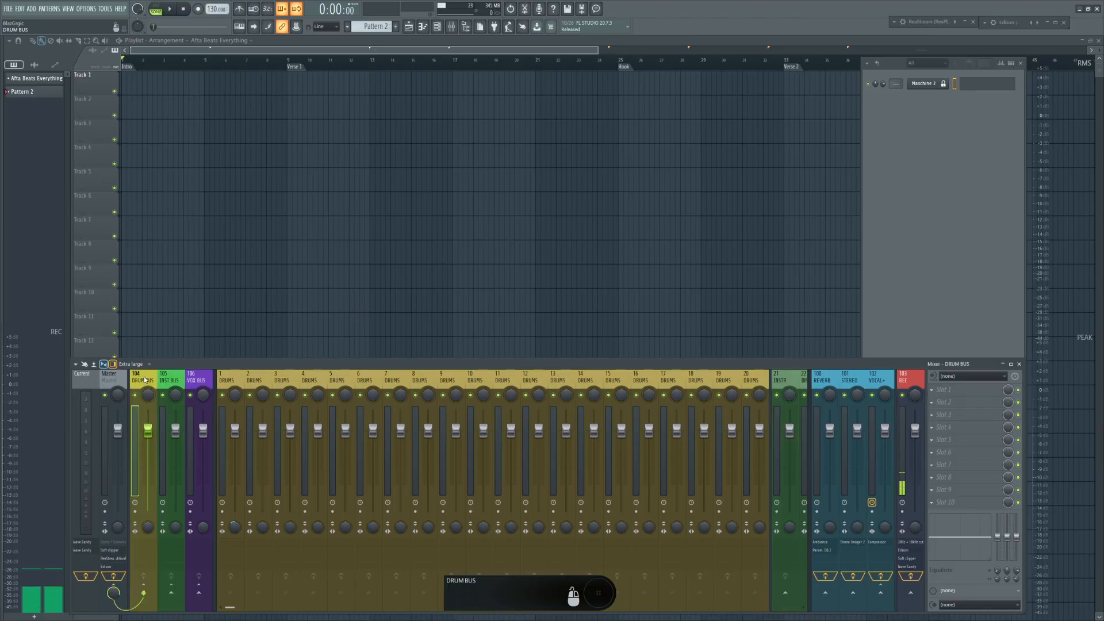
pyautogui.press('Left')
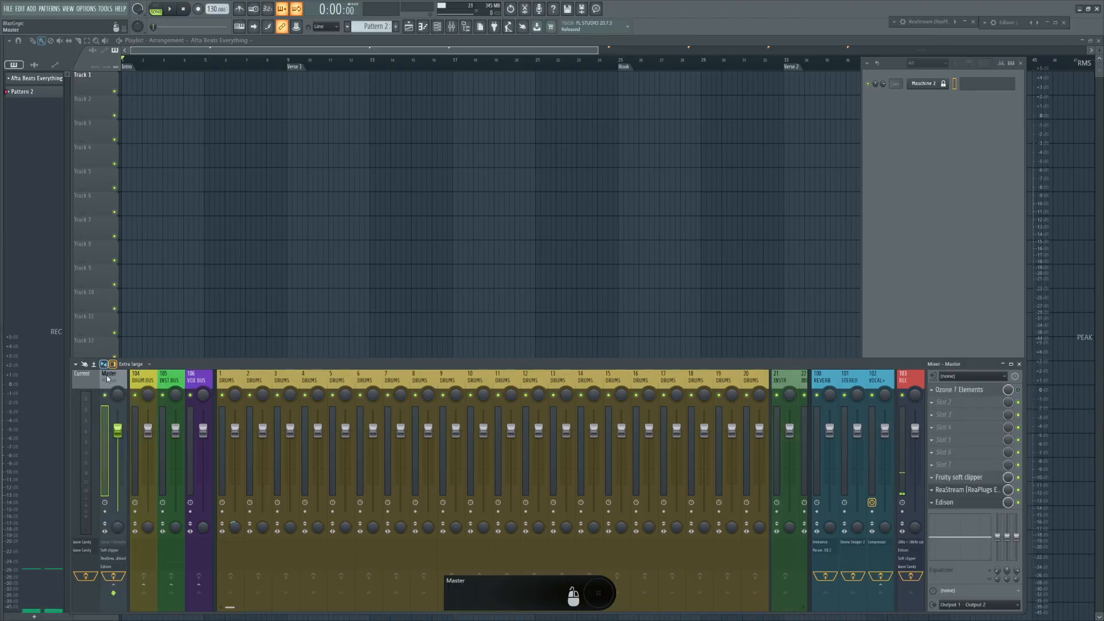
pyautogui.click(934, 412)
pyautogui.click(819, 379)
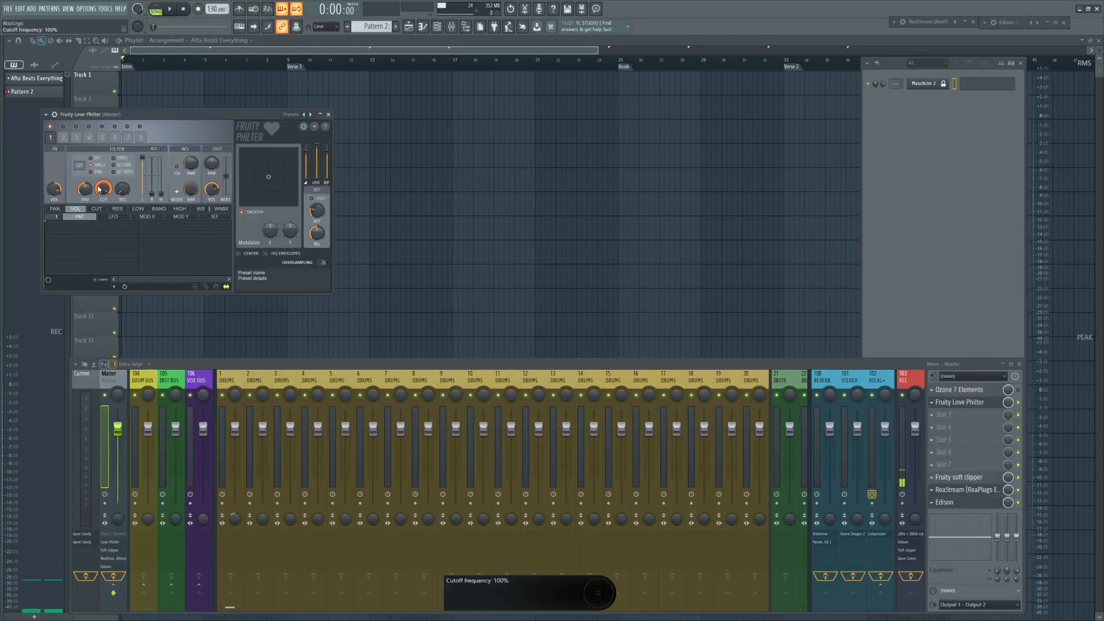
# Open controller linking for Fruity Love Philter's cutoff frequency, access the resonance knob's options, and reposition the plugin window over the playlist
pyautogui.rightClick(99, 190)
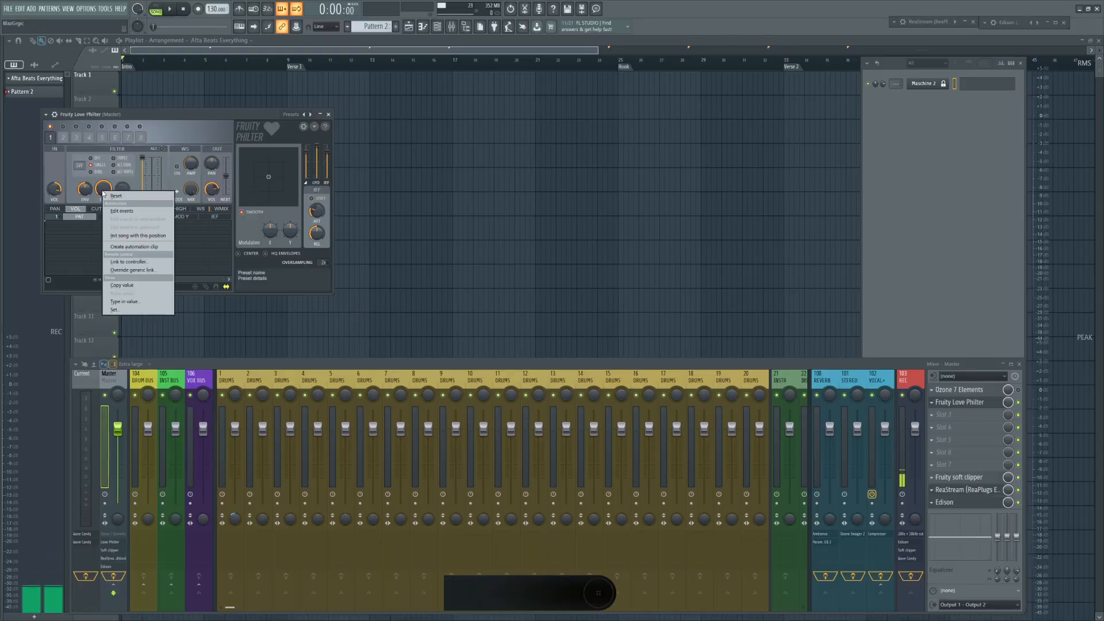
pyautogui.click(128, 262)
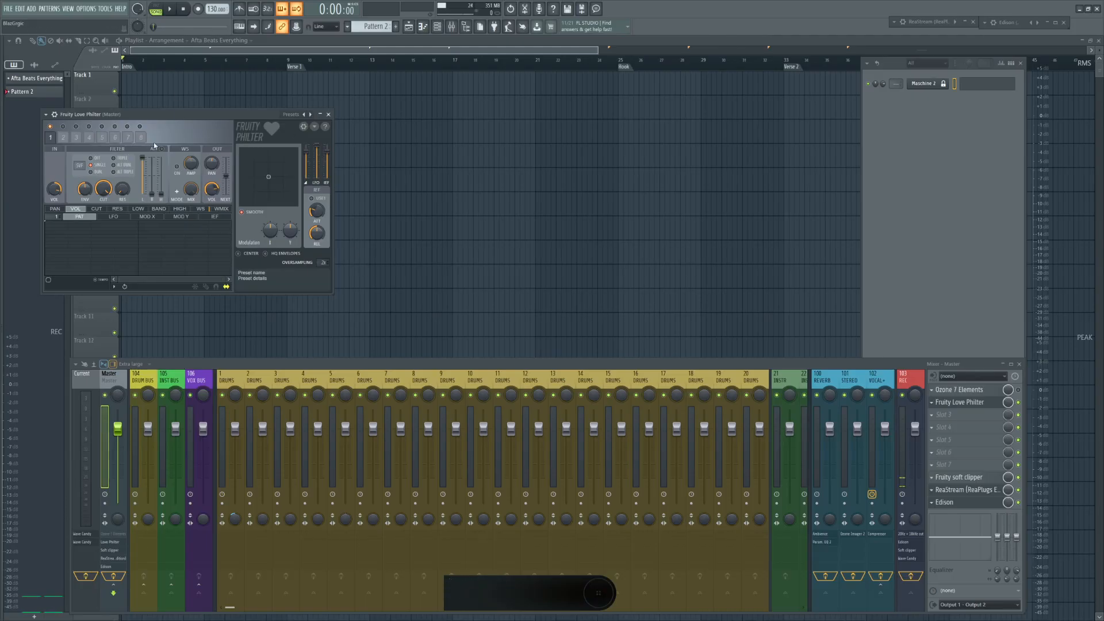
pyautogui.rightClick(123, 190)
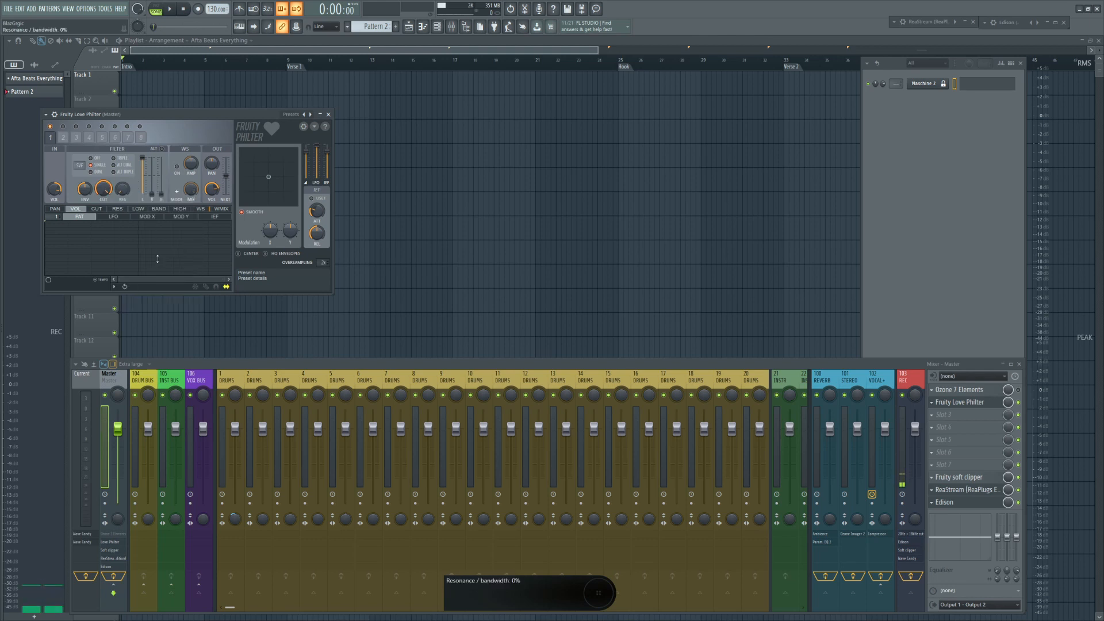
pyautogui.click(157, 259)
pyautogui.moveTo(139, 114); pyautogui.dragTo(168, 173)
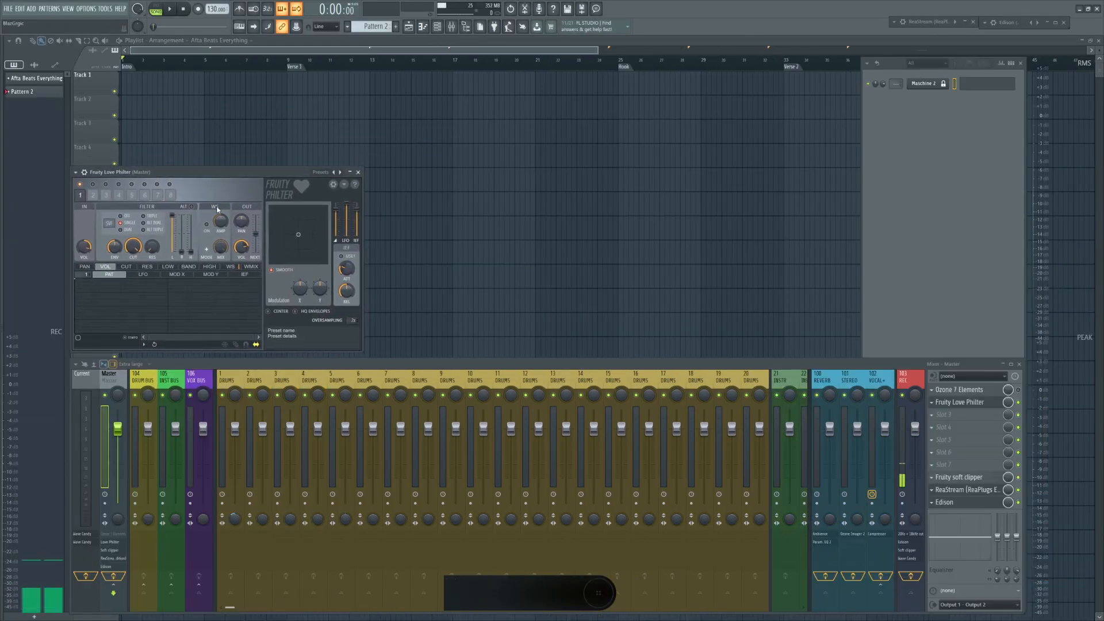